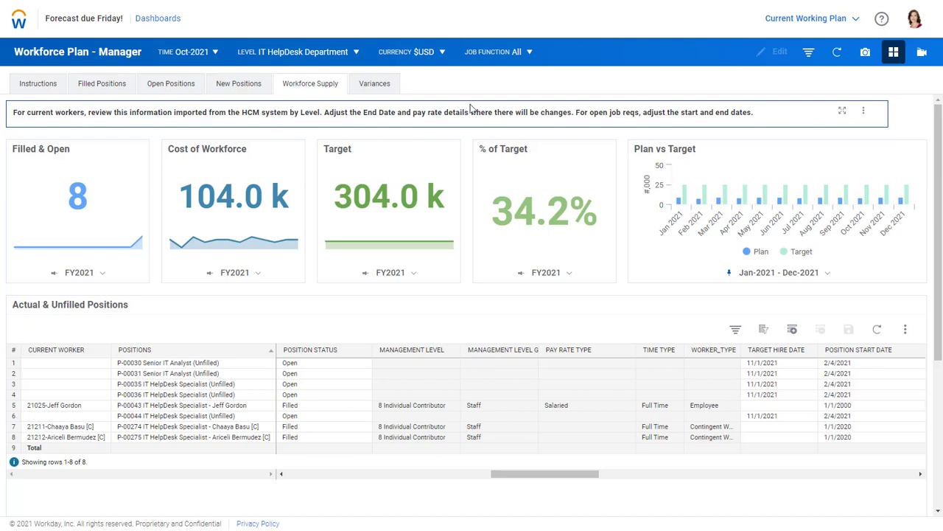
# - Drill into the details of the current worker filling position P-00043 in the Actual & Unfilled Positions table
pyautogui.scroll(-1, 472, 221)
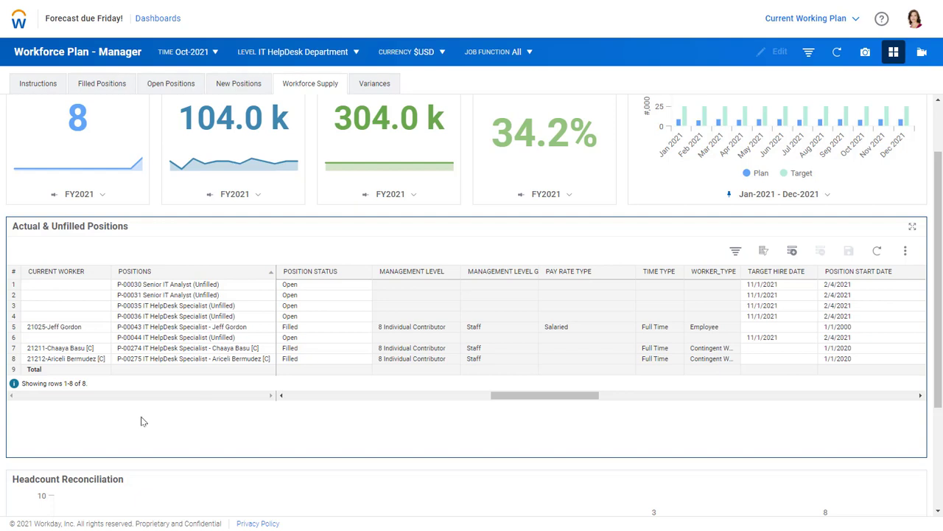
pyautogui.rightClick(55, 327)
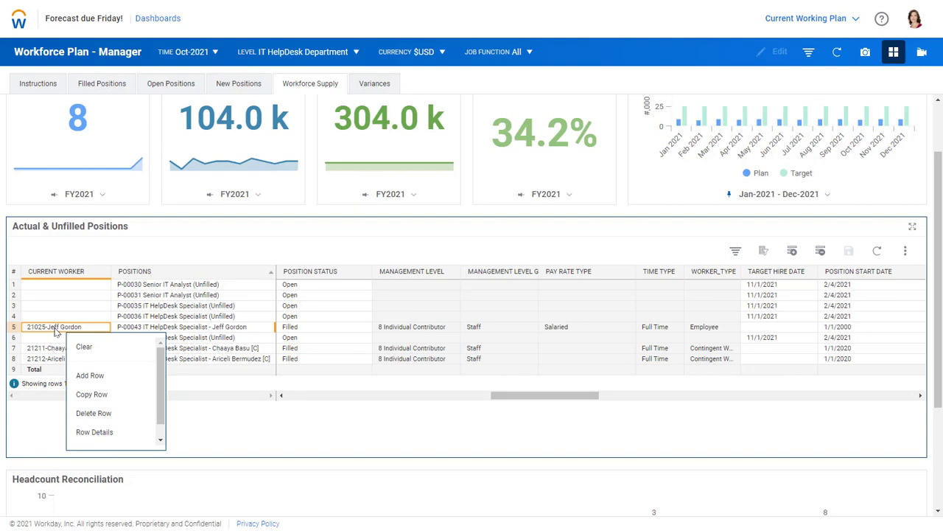
pyautogui.scroll(-1, 161, 414)
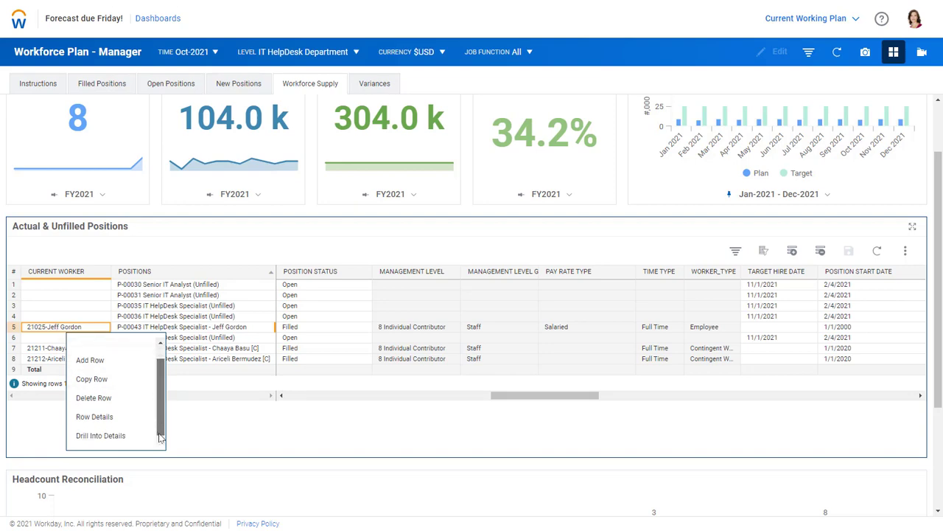
pyautogui.click(112, 440)
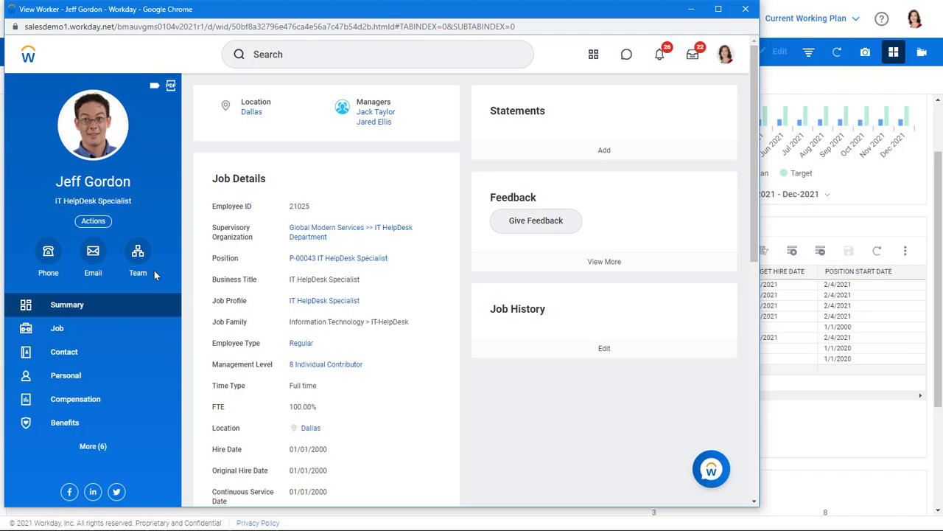
# - View the worker's team in the org chart up to the Information Technology director's level, and close the worker window
pyautogui.click(138, 252)
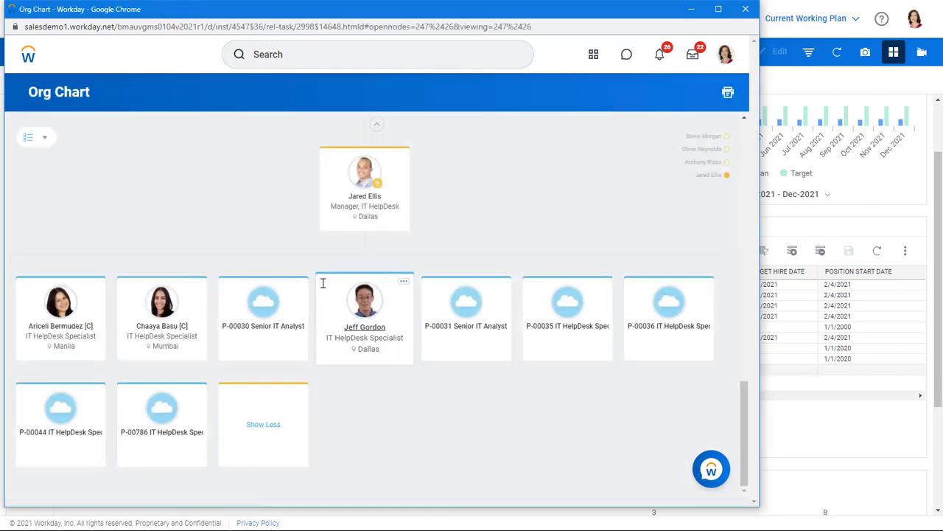
pyautogui.click(297, 327)
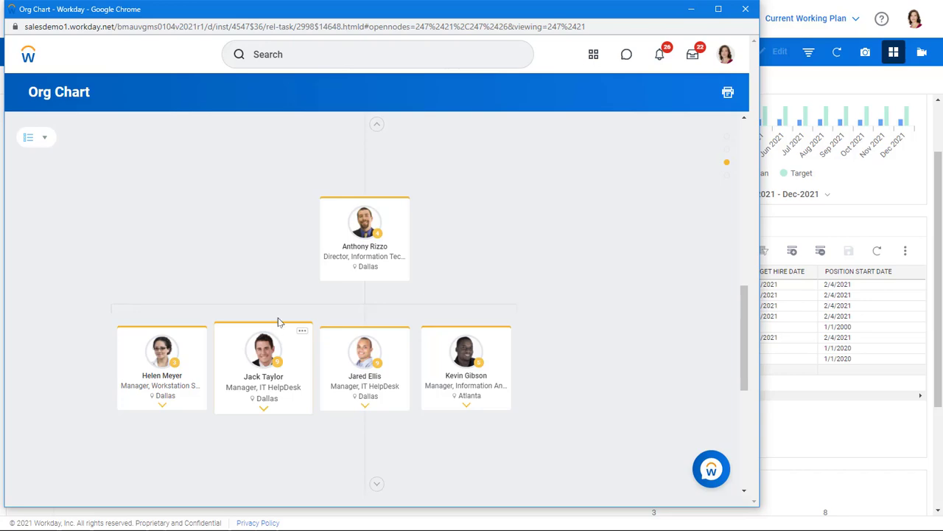
pyautogui.click(745, 9)
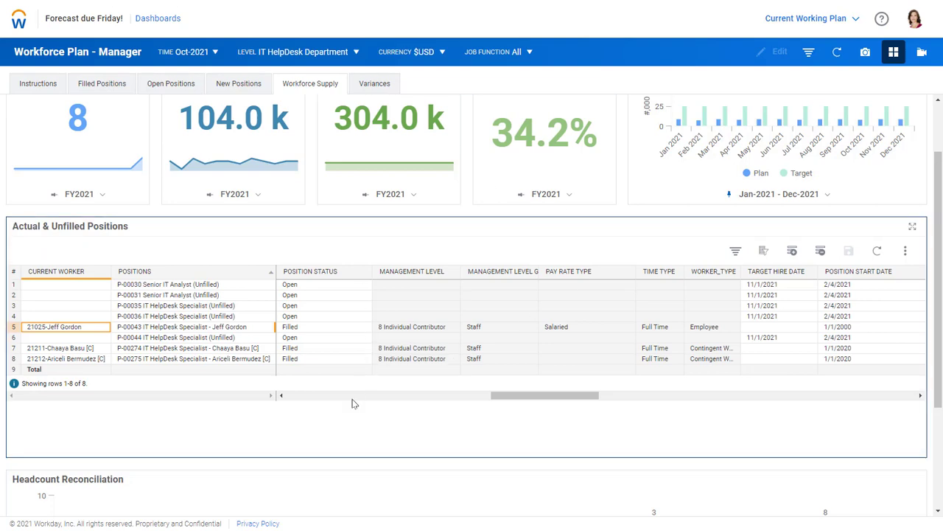
# - Review the Headcount Reconciliation chart and open the Current Workers sheet
pyautogui.scroll(-3, 380, 387)
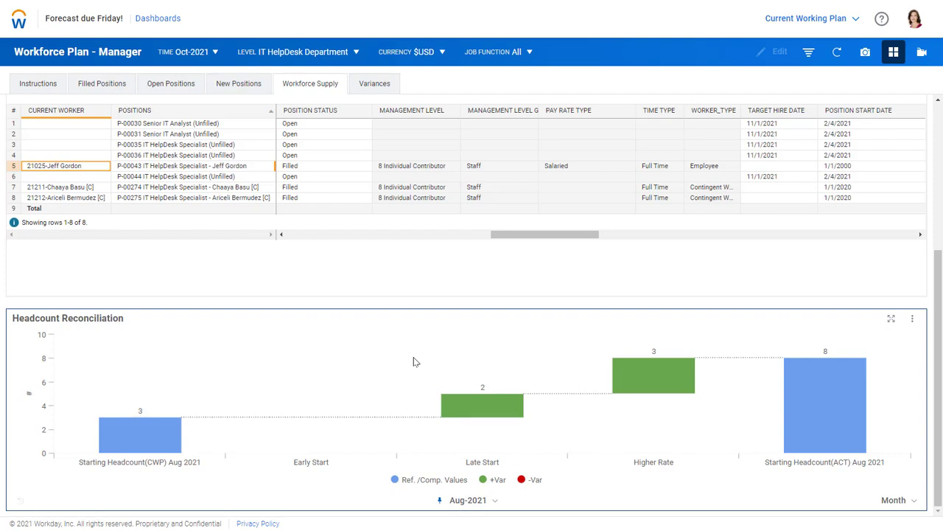
pyautogui.click(18, 20)
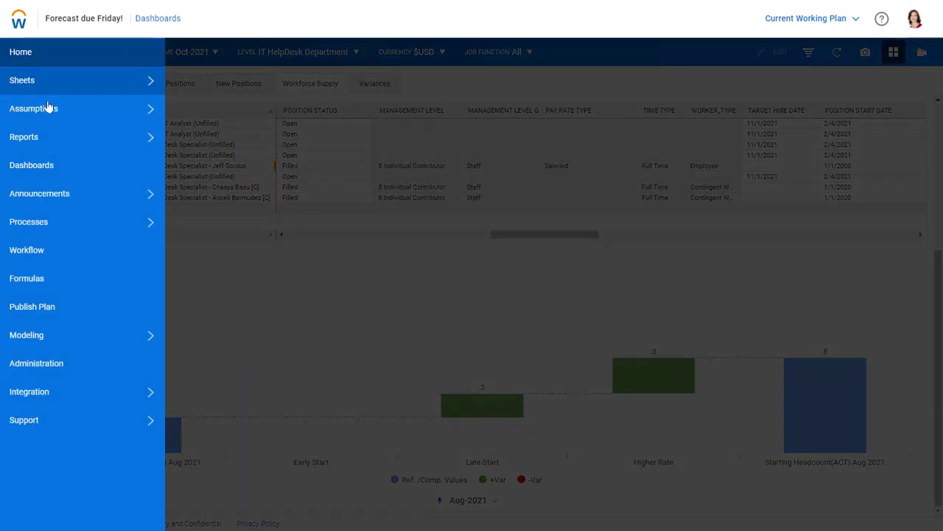
pyautogui.click(145, 82)
pyautogui.click(198, 222)
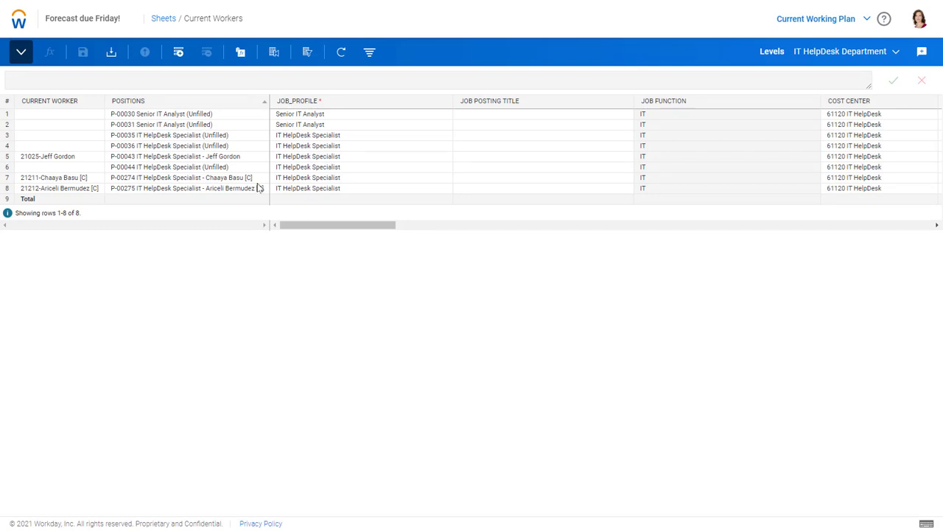
# - Copy the unfilled P-00035 IT HelpDesk Specialist row and clear the position in the copy
pyautogui.rightClick(188, 137)
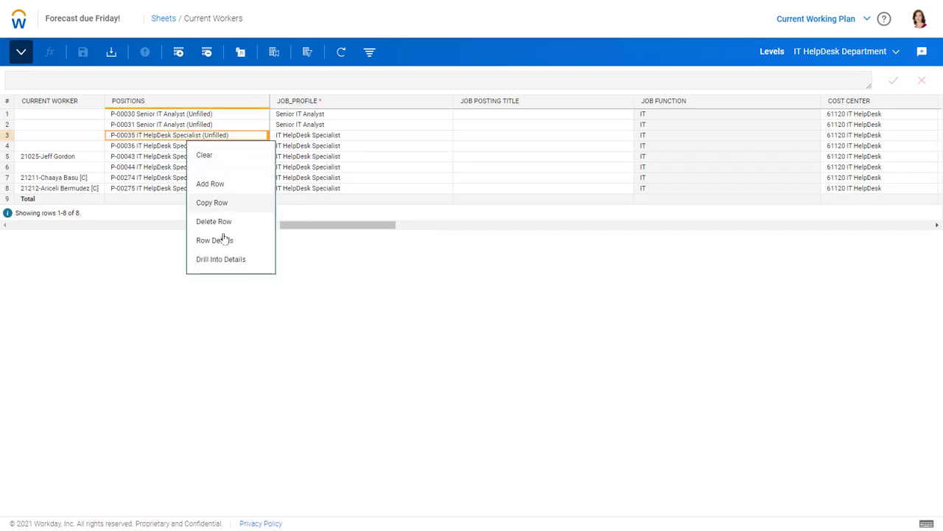
pyautogui.click(221, 203)
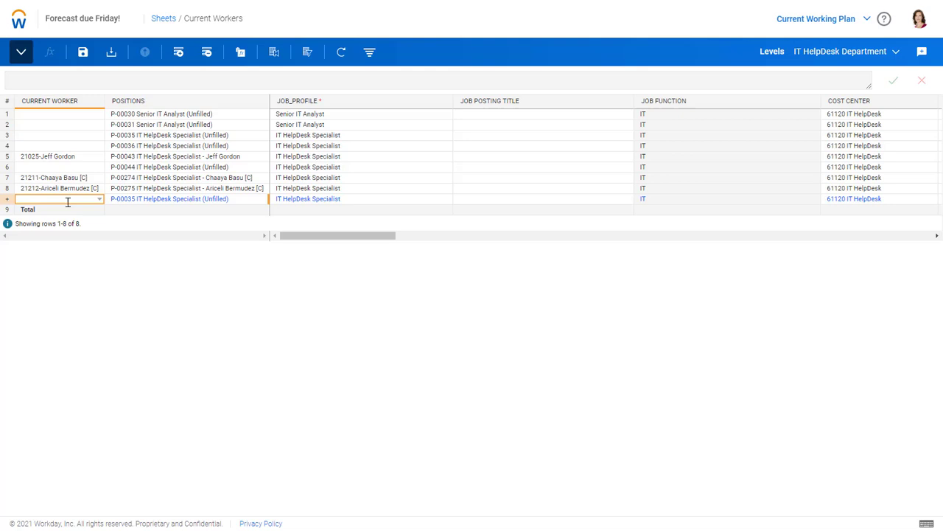
pyautogui.press('BackSpace')
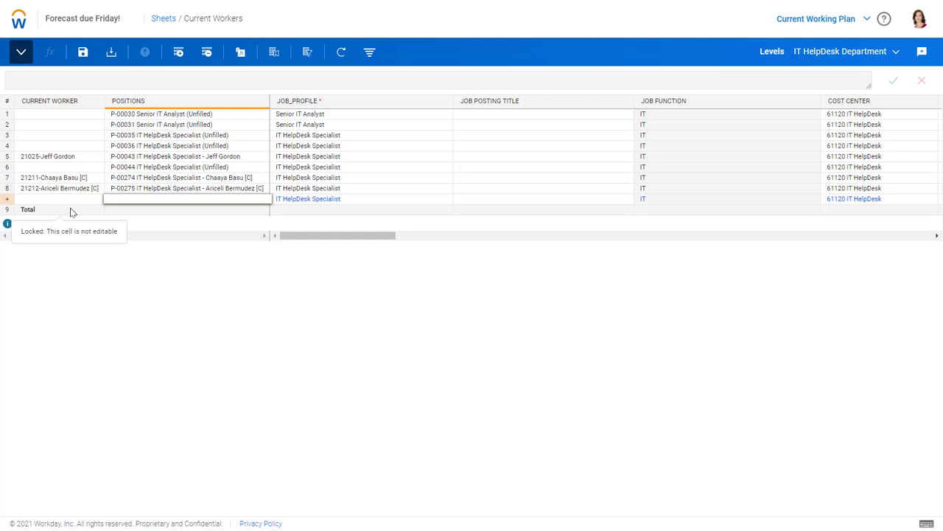
# - Set the copied row's job posting title to IT HelpDesk Specialist
pyautogui.press('Tab')
pyautogui.press('Tab')
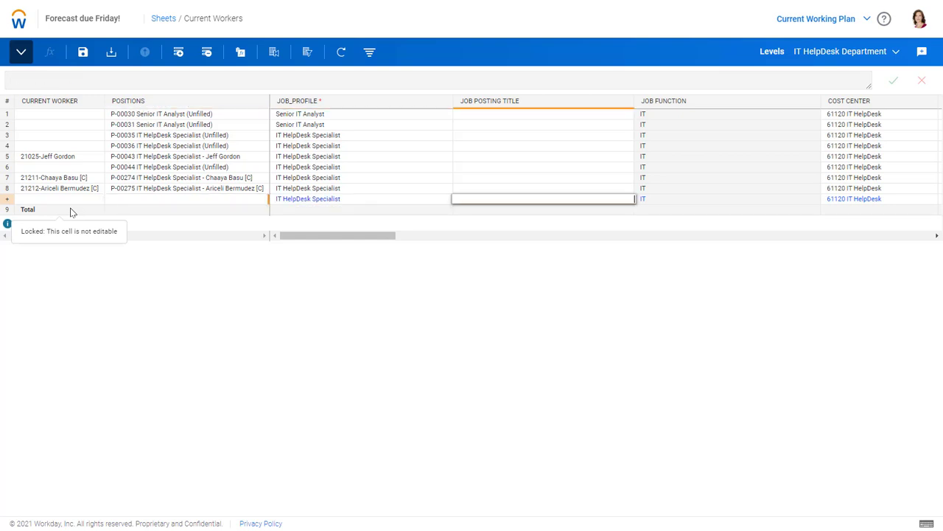
pyautogui.press('Tab')
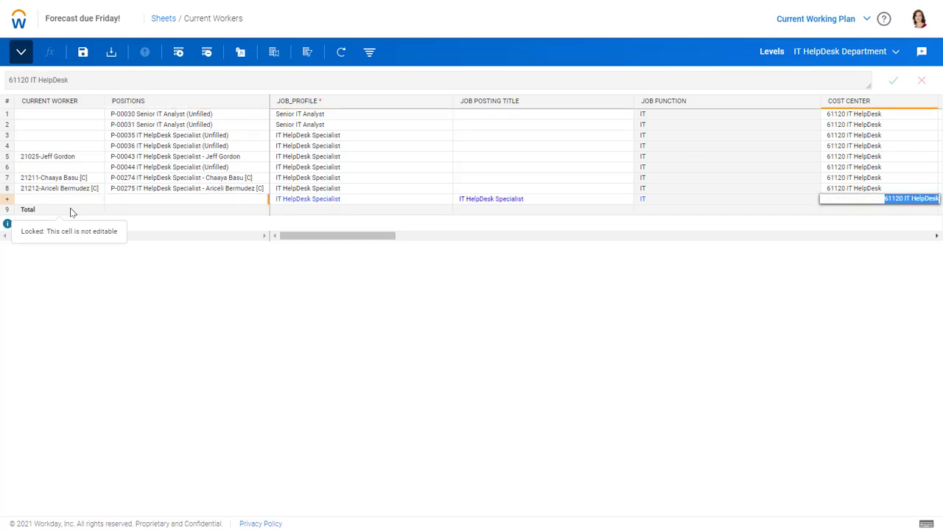
# - Set the new row's target hire date to 1/10/2022, keeping its copied cost center, location and company
pyautogui.press('Tab')
pyautogui.press('Tab')
pyautogui.press('Tab')
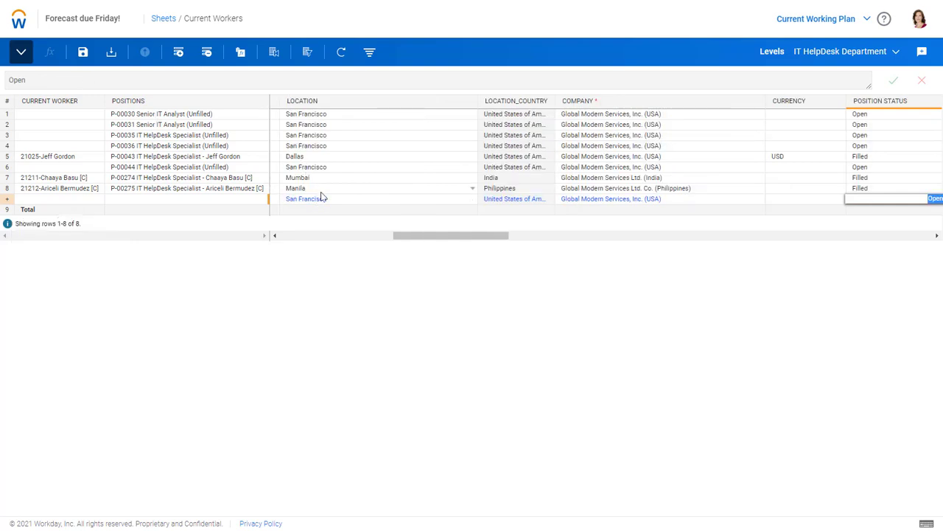
pyautogui.press('Tab')
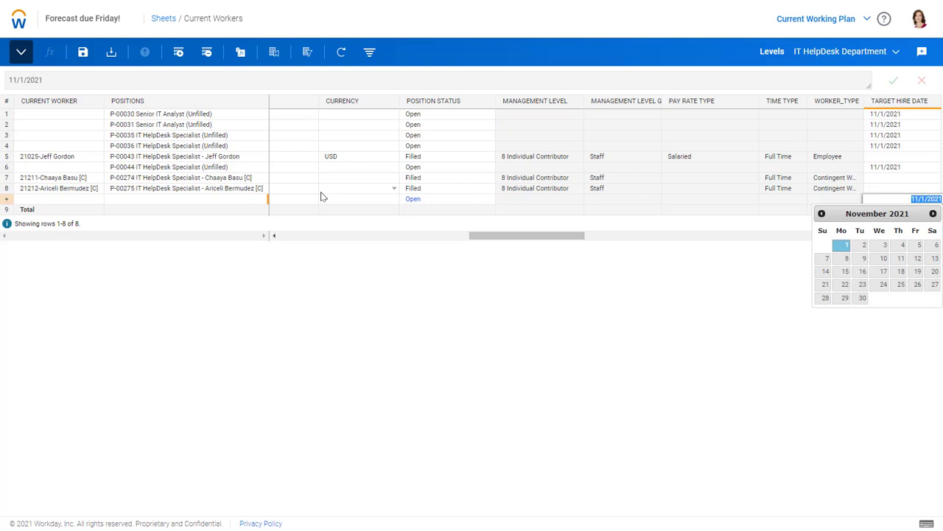
pyautogui.write('1/10')
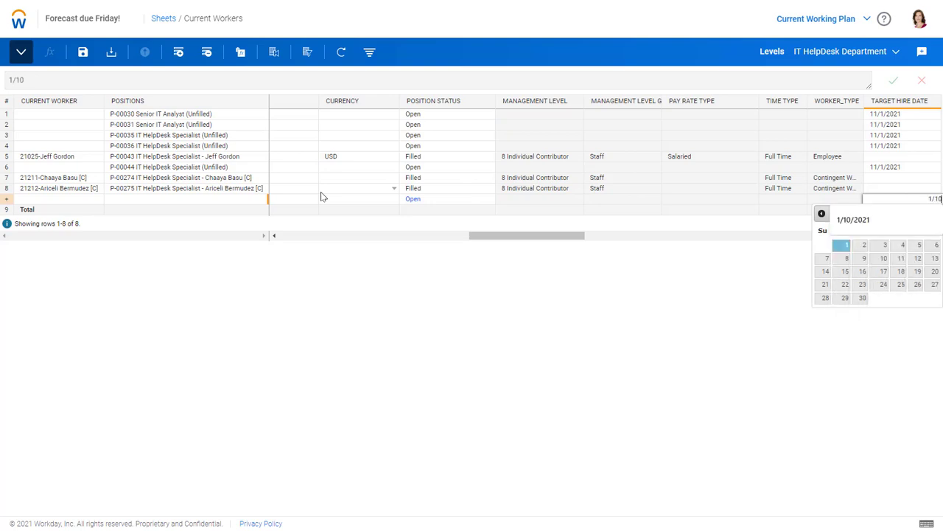
pyautogui.write('/2022')
pyautogui.press('Tab')
# - Set the new row's position start date to 2/7/2022 and save the sheet
pyautogui.press('Escape')
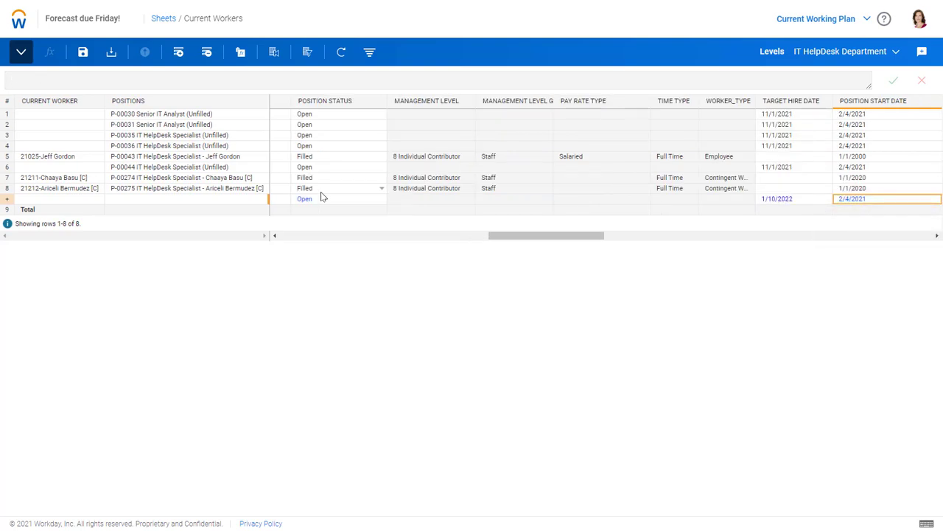
pyautogui.write('2/')
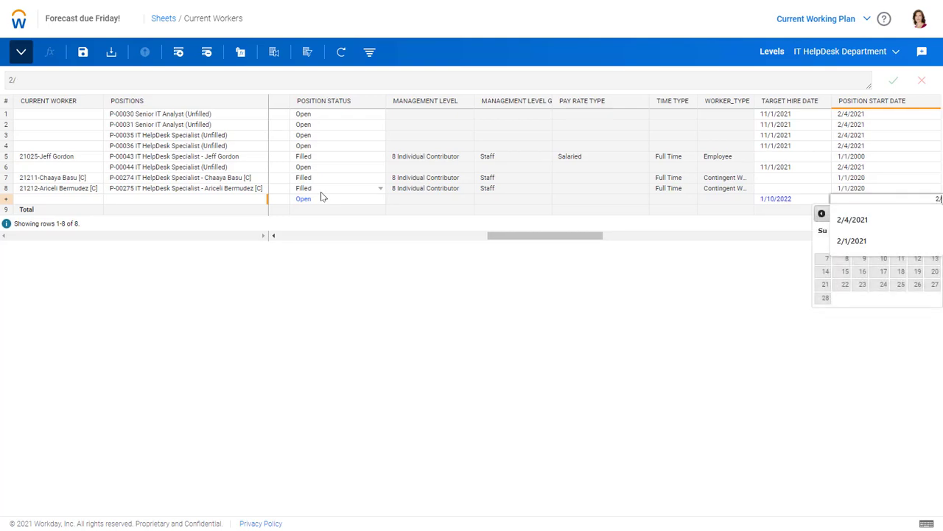
pyautogui.write('7/')
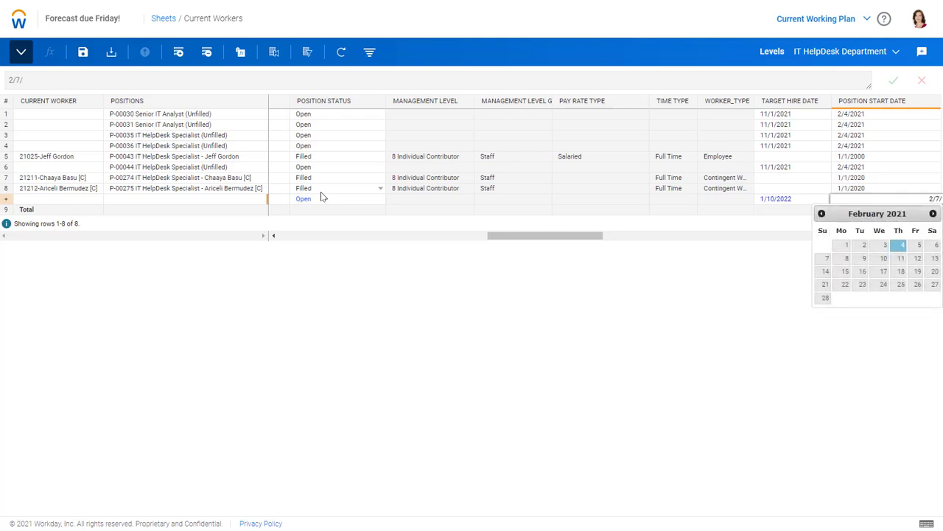
pyautogui.write('2022')
pyautogui.press('Return')
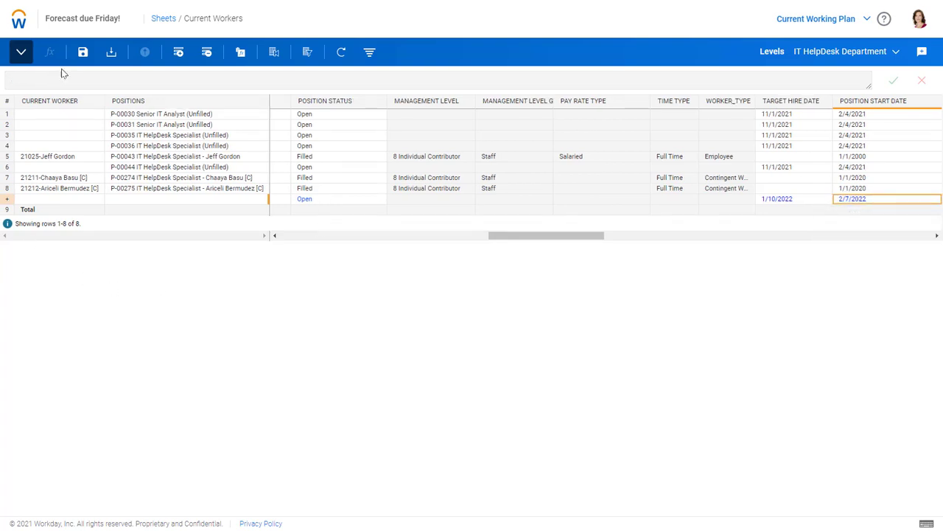
pyautogui.click(82, 53)
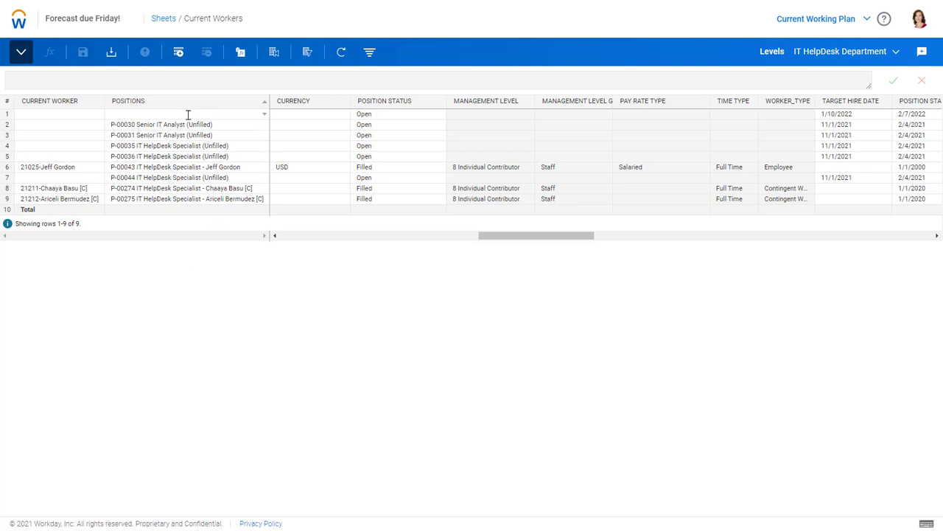
# - Filter the sheet's rows to those with a Target Hire Date equal to January 10, 2022
pyautogui.click(308, 52)
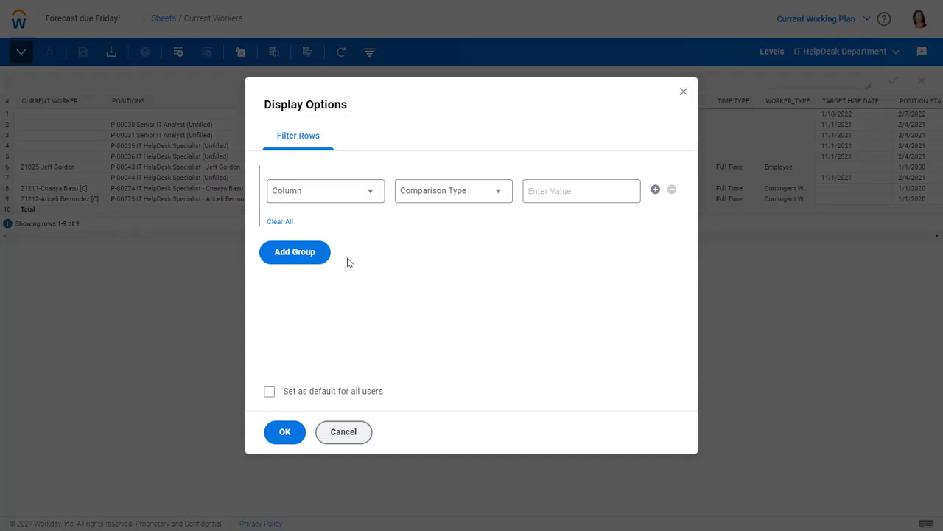
pyautogui.click(346, 196)
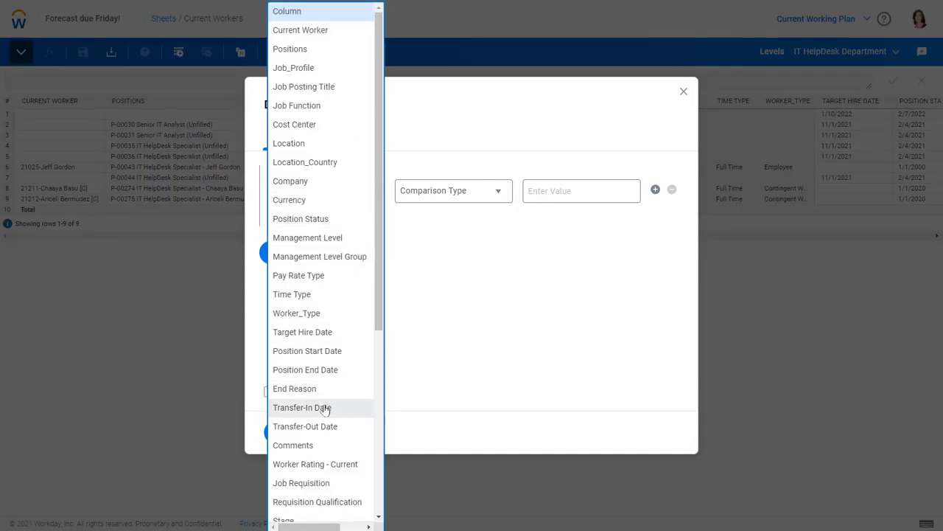
pyautogui.click(314, 333)
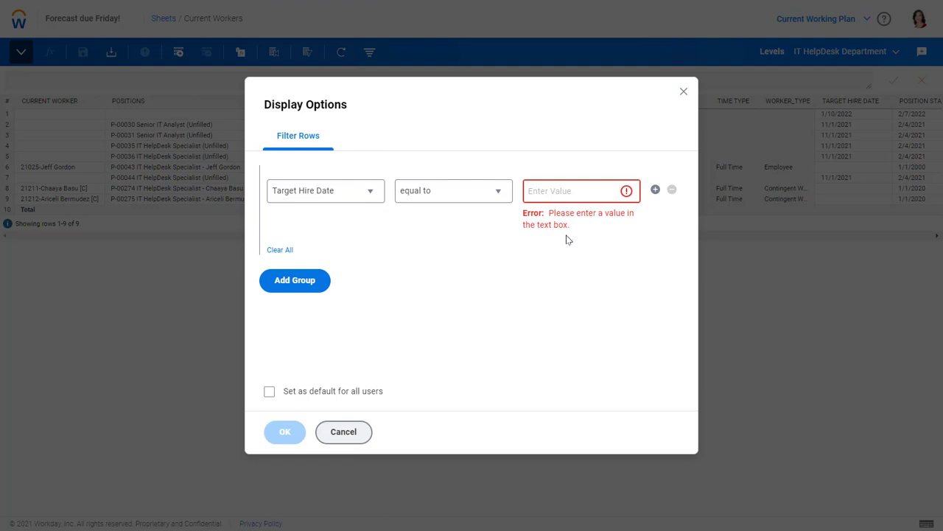
pyautogui.click(558, 192)
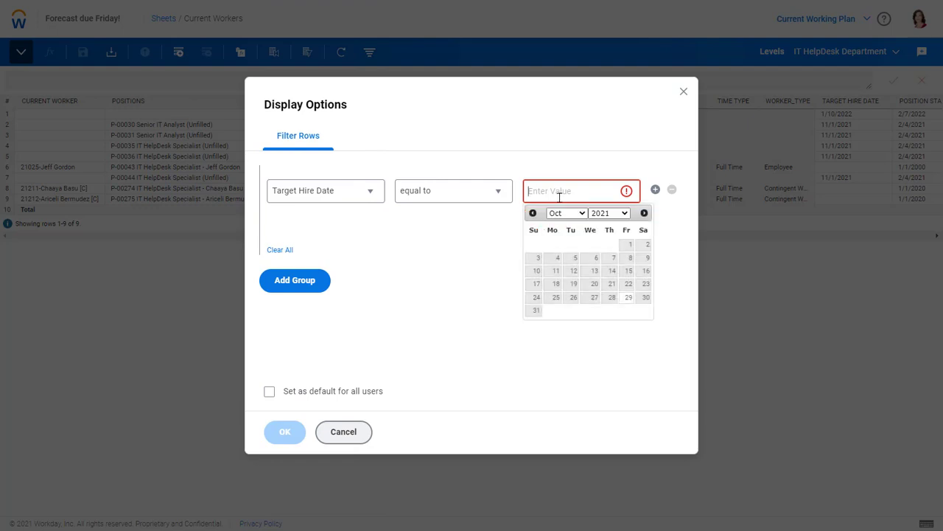
pyautogui.click(644, 213)
pyautogui.click(644, 213)
pyautogui.click(644, 212)
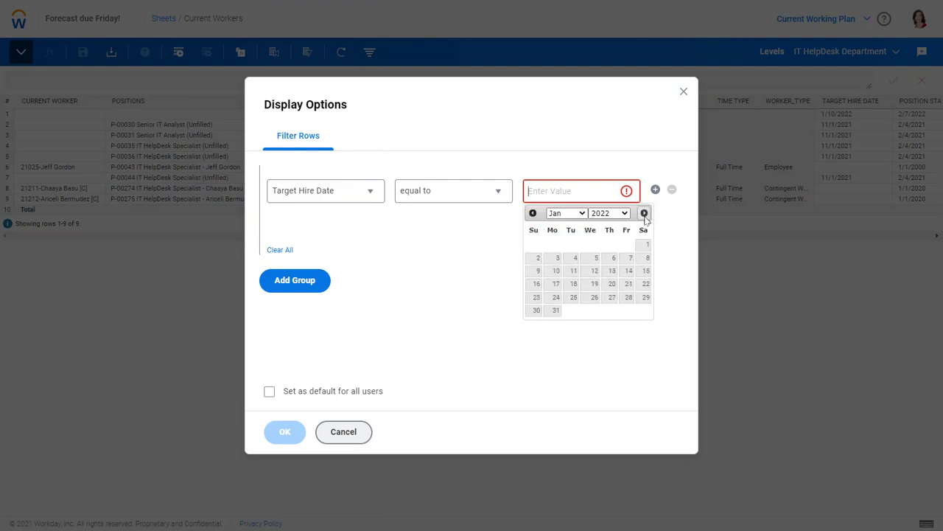
pyautogui.click(558, 272)
pyautogui.press('Return')
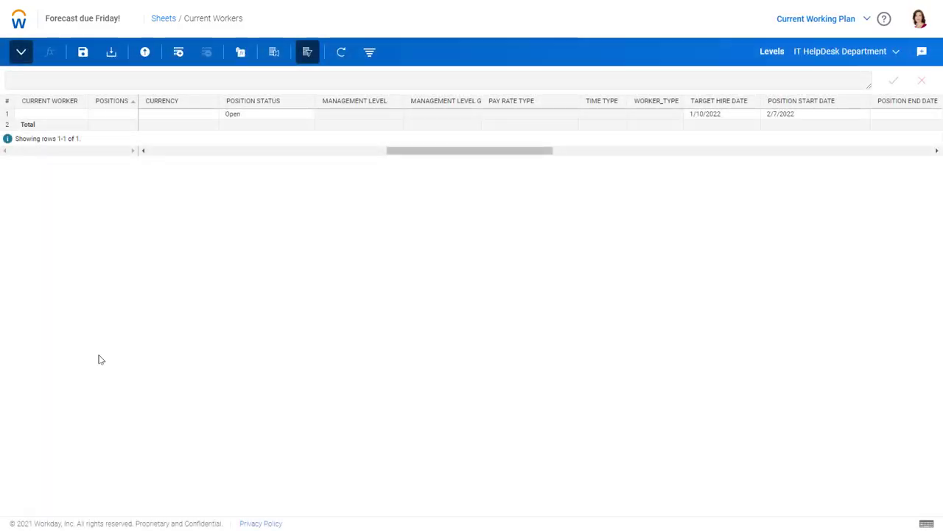
# - Publish the filtered IT HelpDesk Specialist row for review with the Create Position workforce action
pyautogui.moveTo(391, 151); pyautogui.dragTo(114, 152)
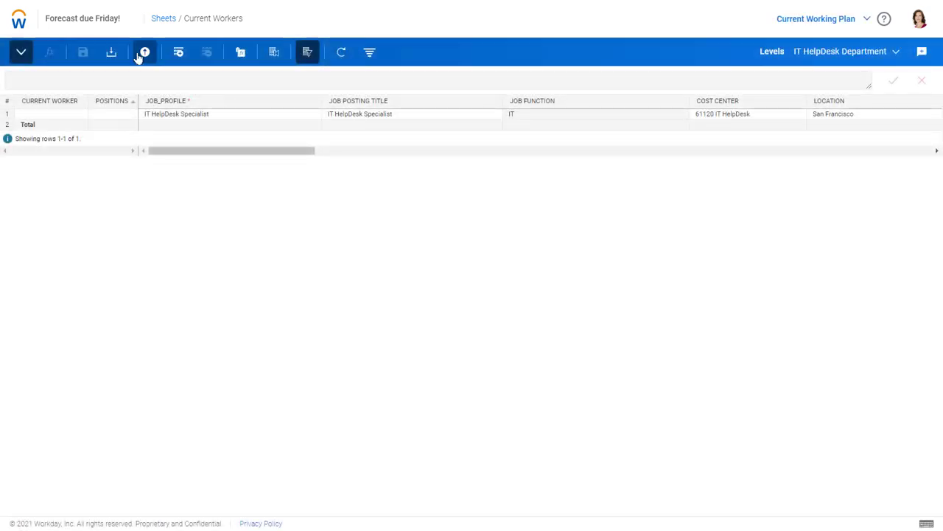
pyautogui.click(145, 53)
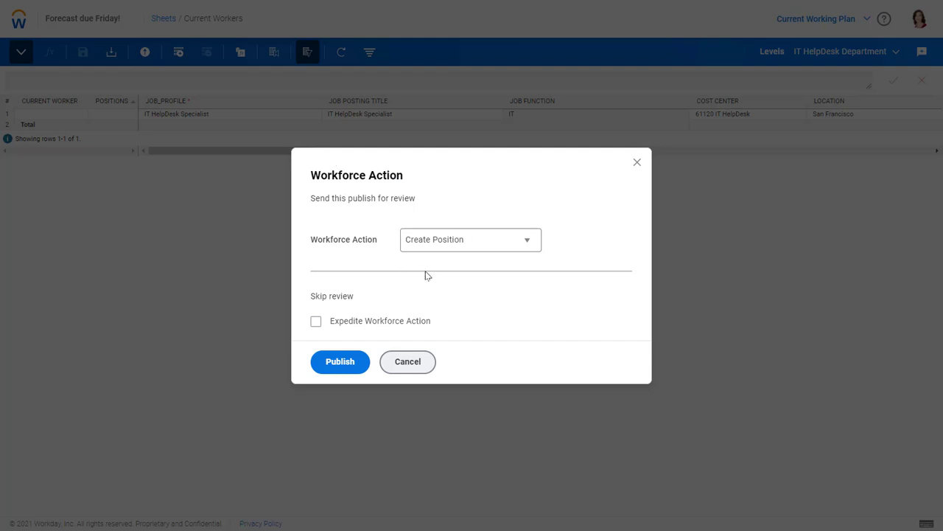
pyautogui.click(340, 363)
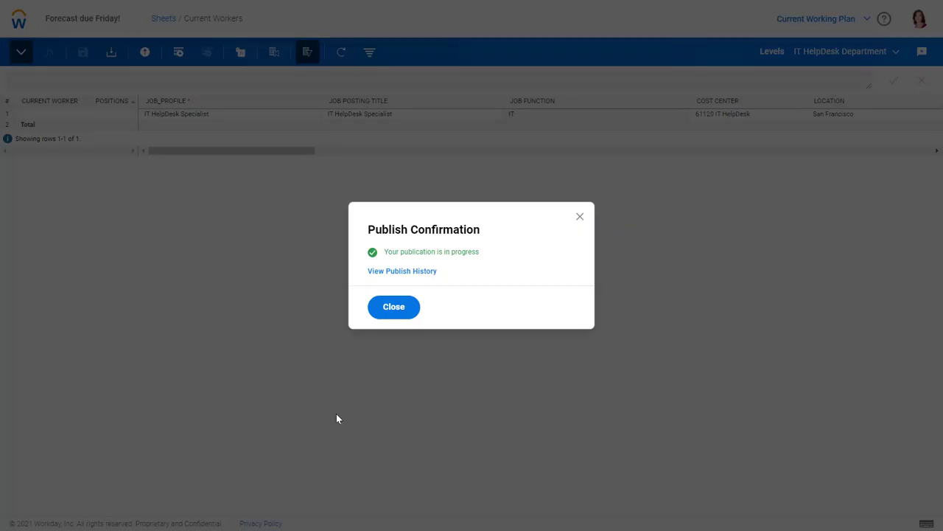
# - Check the publish history and view the background process details of the Import Workforce Planning Actions request
pyautogui.click(402, 271)
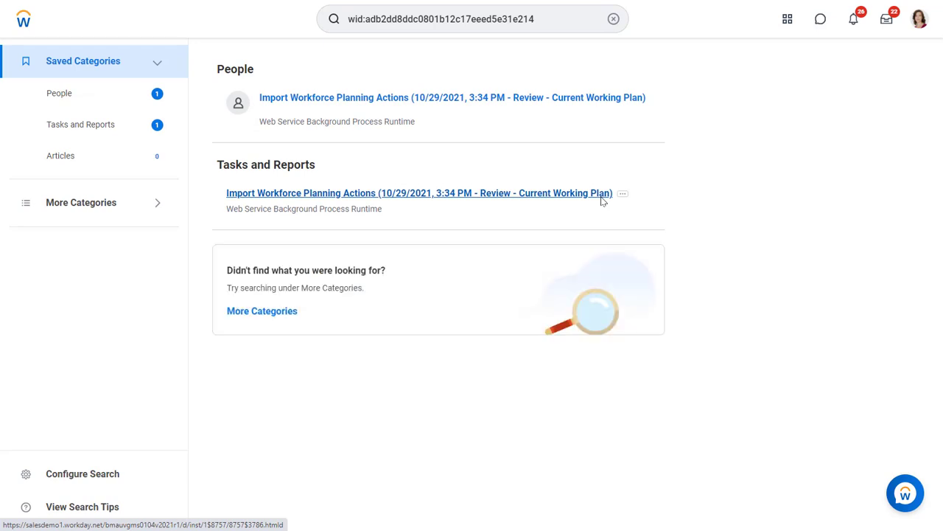
pyautogui.click(453, 104)
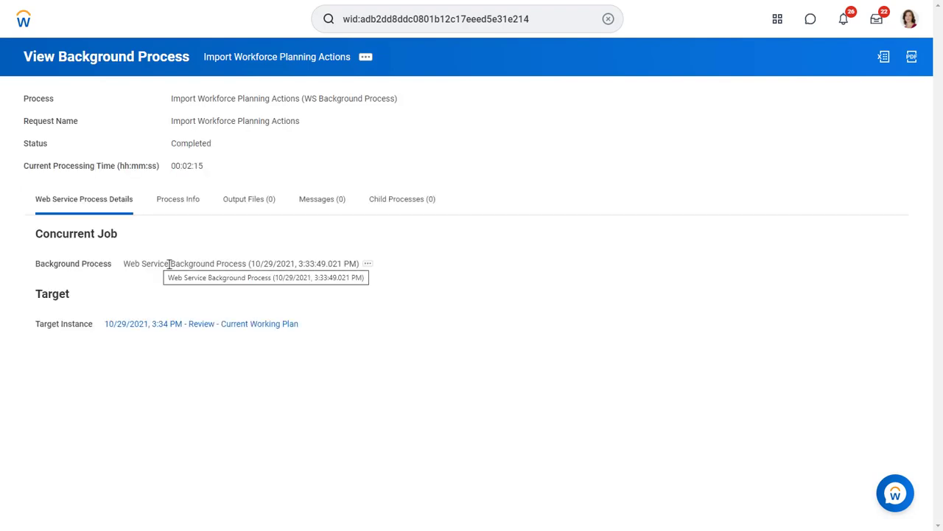
# - Open Review Workforce Planning Actions and submit both IT HelpDesk Specialist rows for position creation
pyautogui.click(778, 20)
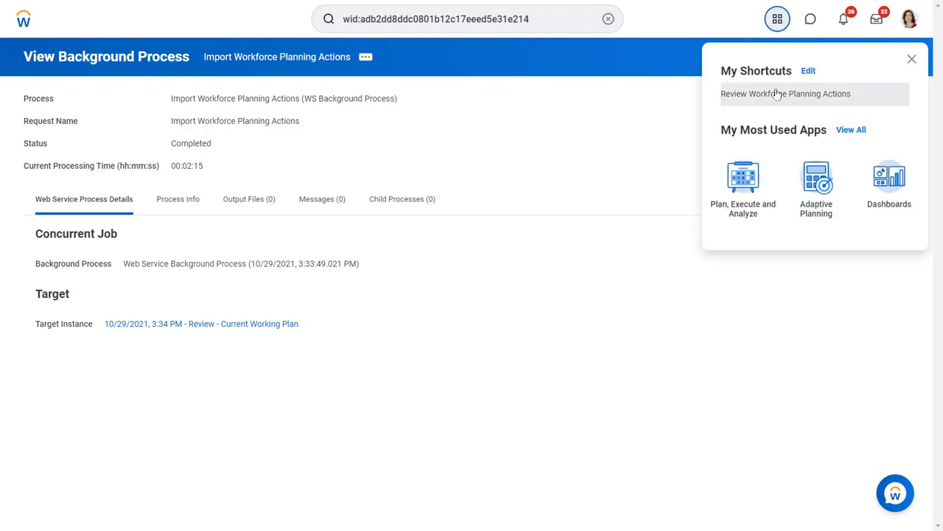
pyautogui.click(776, 94)
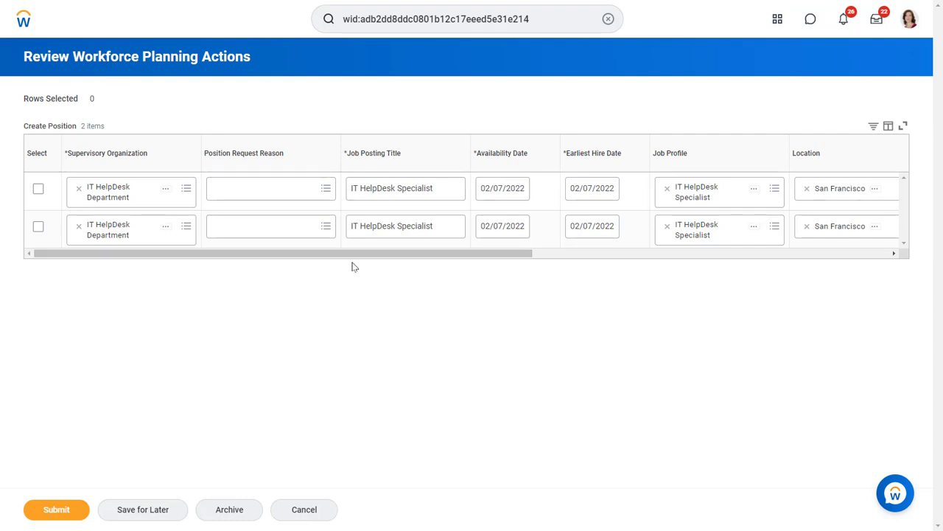
pyautogui.click(37, 188)
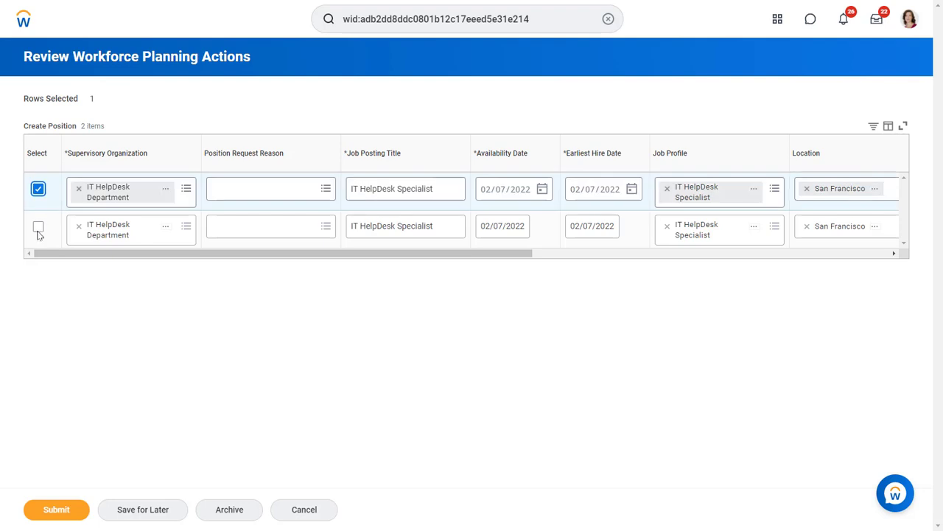
pyautogui.click(37, 227)
pyautogui.click(58, 507)
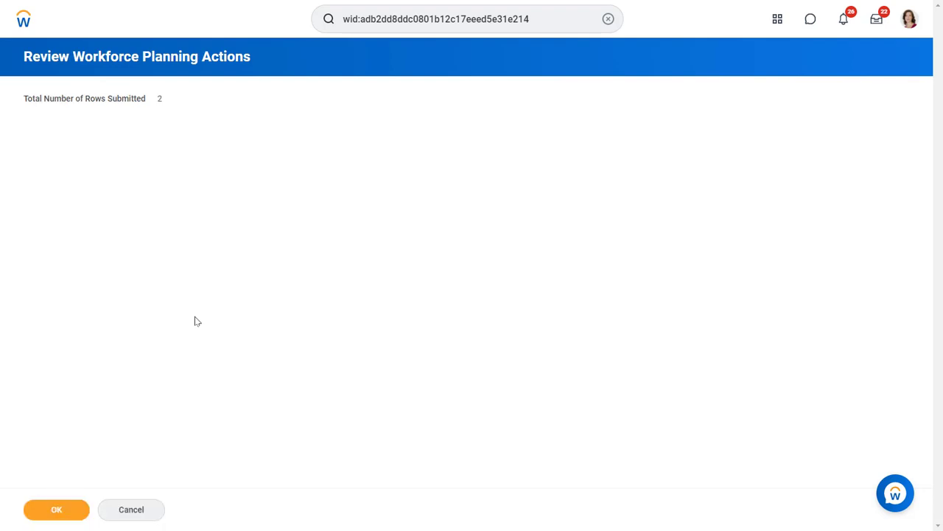
pyautogui.press('Return')
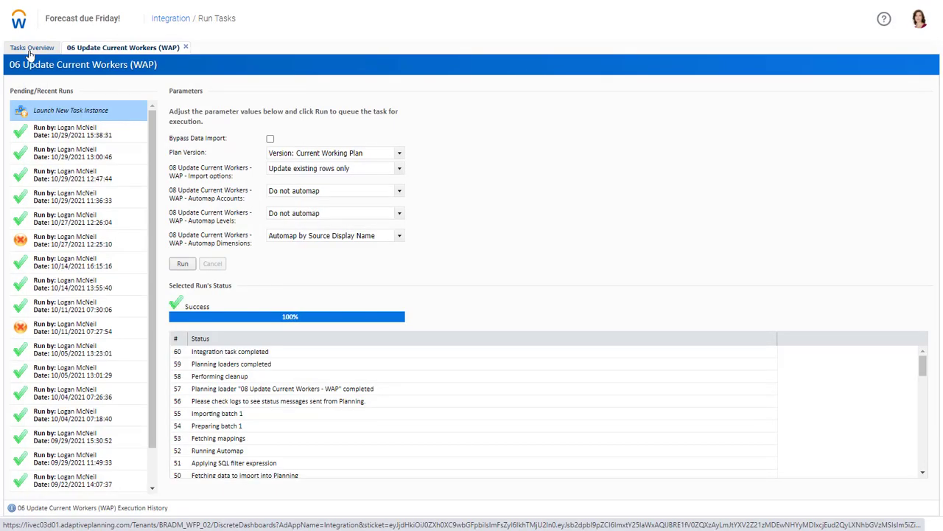
# - Switch to the Workforce Plan - Manager dashboard in Adaptive Planning, set its time to Jan-2022 and review the Actual & Unfilled Positions sheet
pyautogui.click(30, 50)
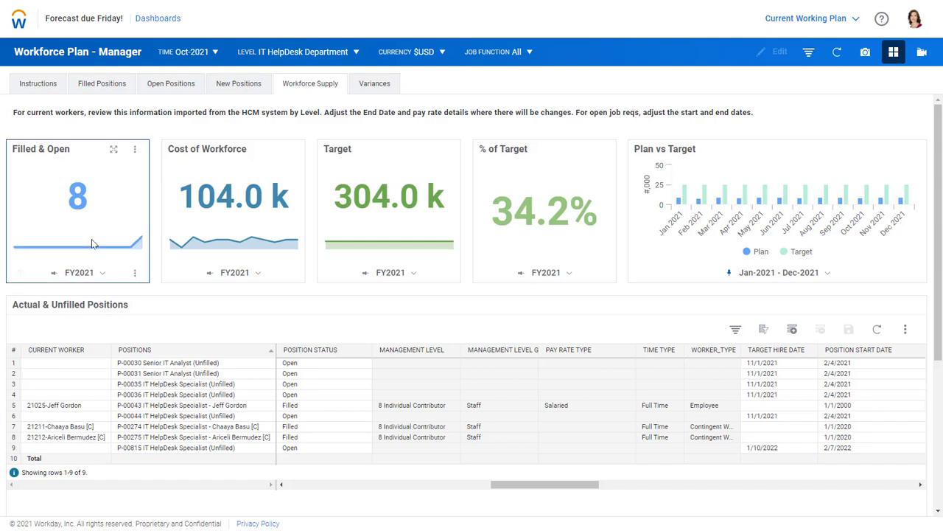
pyautogui.click(193, 51)
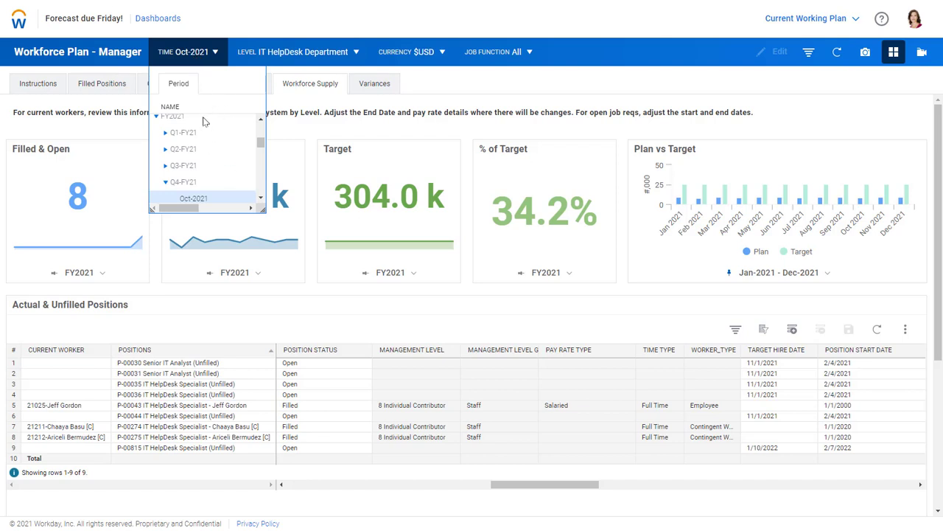
pyautogui.scroll(3, 204, 118)
pyautogui.scroll(2, 204, 118)
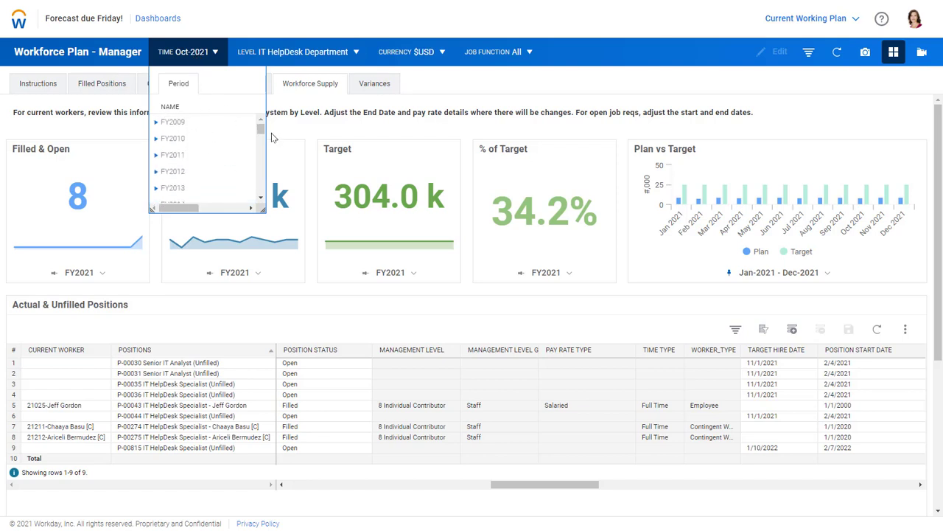
pyautogui.moveTo(259, 131); pyautogui.dragTo(260, 150)
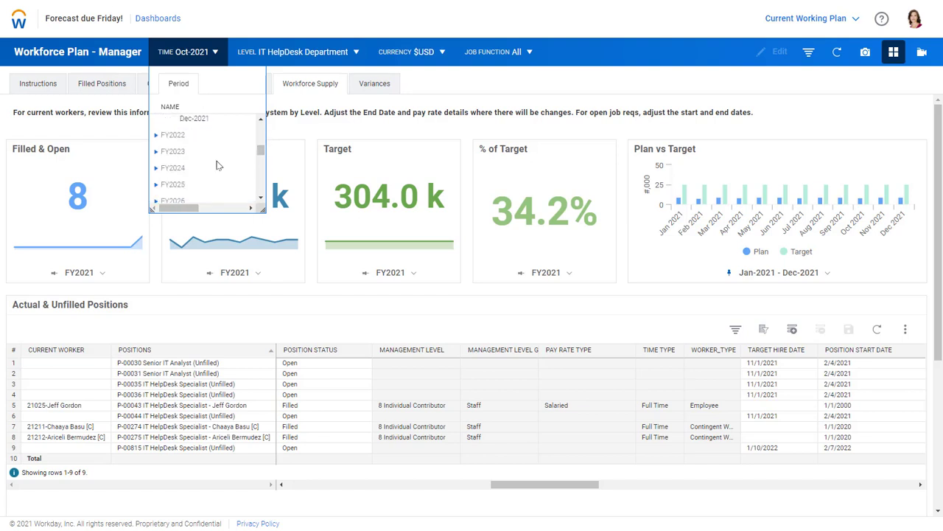
pyautogui.click(155, 135)
pyautogui.click(165, 151)
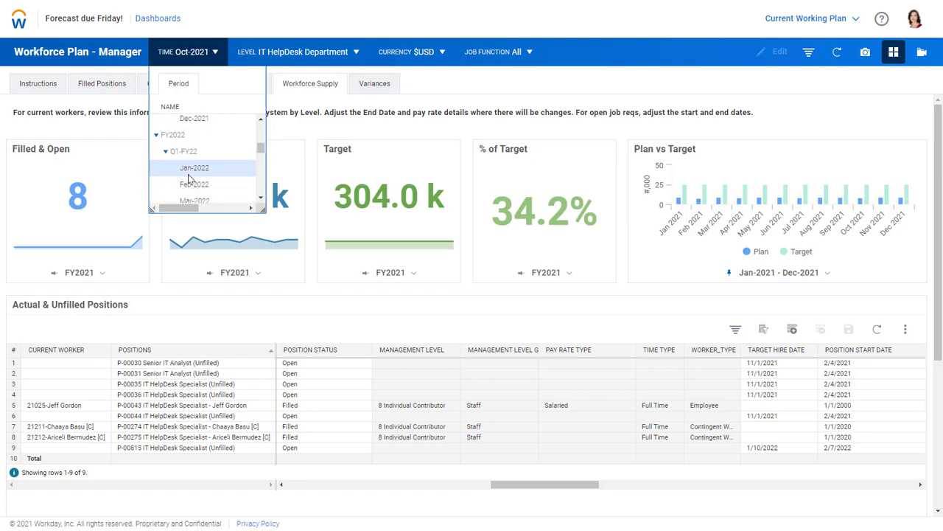
pyautogui.click(189, 178)
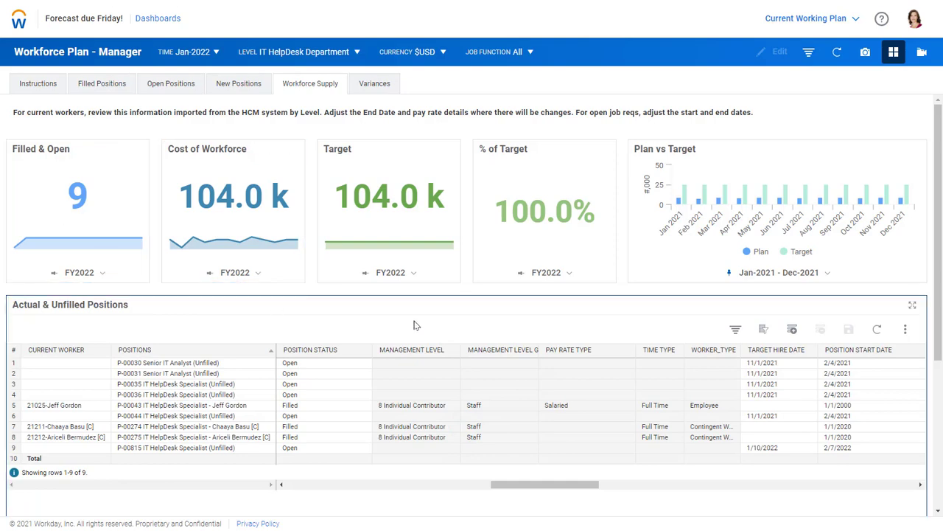
pyautogui.scroll(-1, 414, 325)
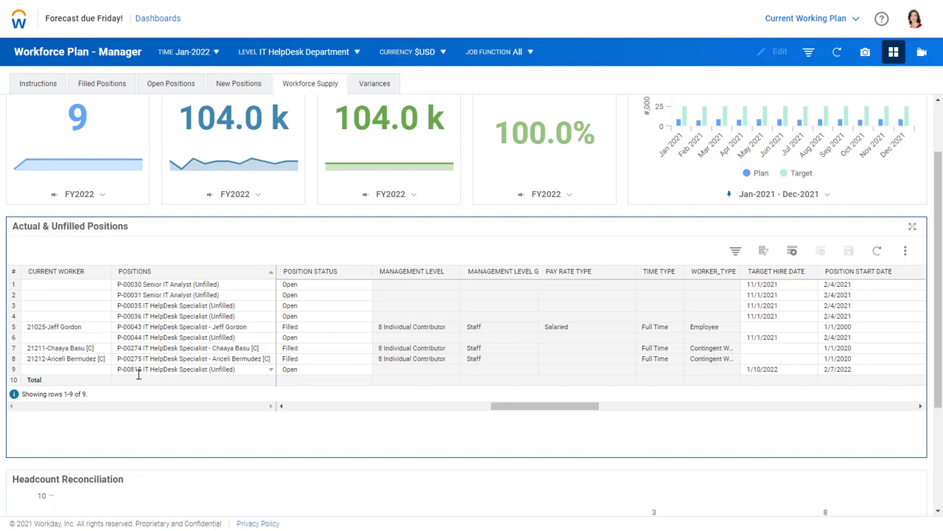
pyautogui.scroll(-2, 189, 298)
pyautogui.scroll(2, 181, 296)
pyautogui.scroll(1, 180, 293)
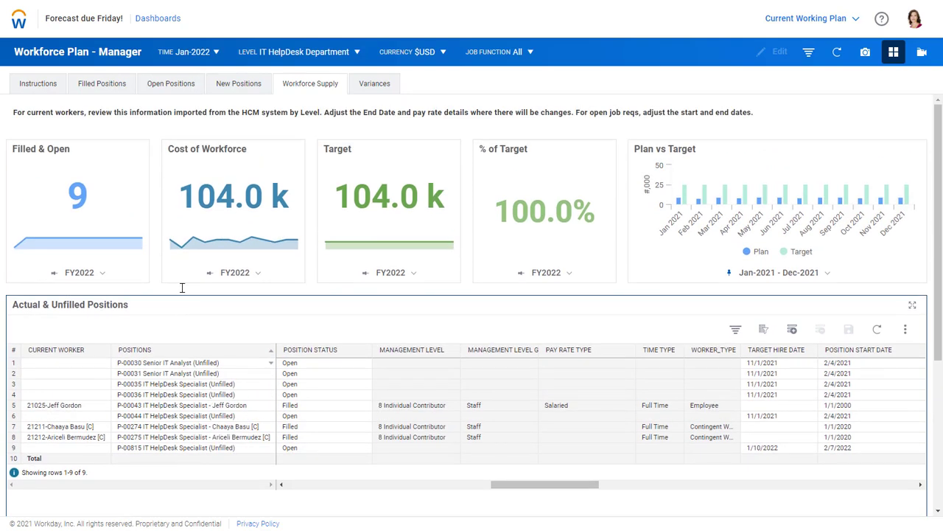